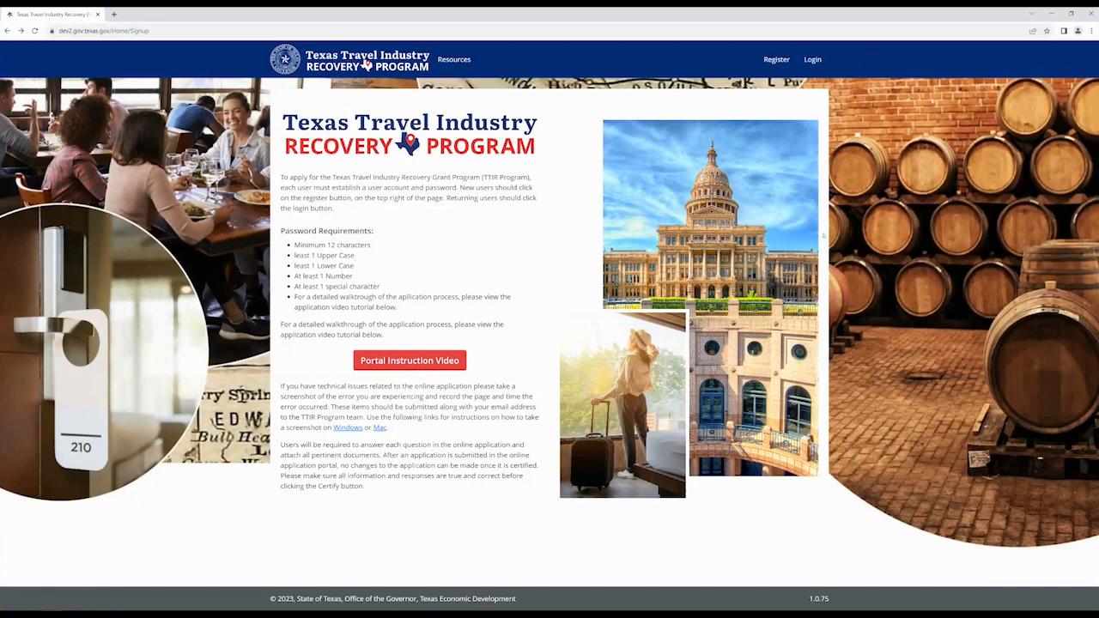
# Log in to the Texas Travel Industry Recovery Program portal with the saved account credentials
pyautogui.click(812, 59)
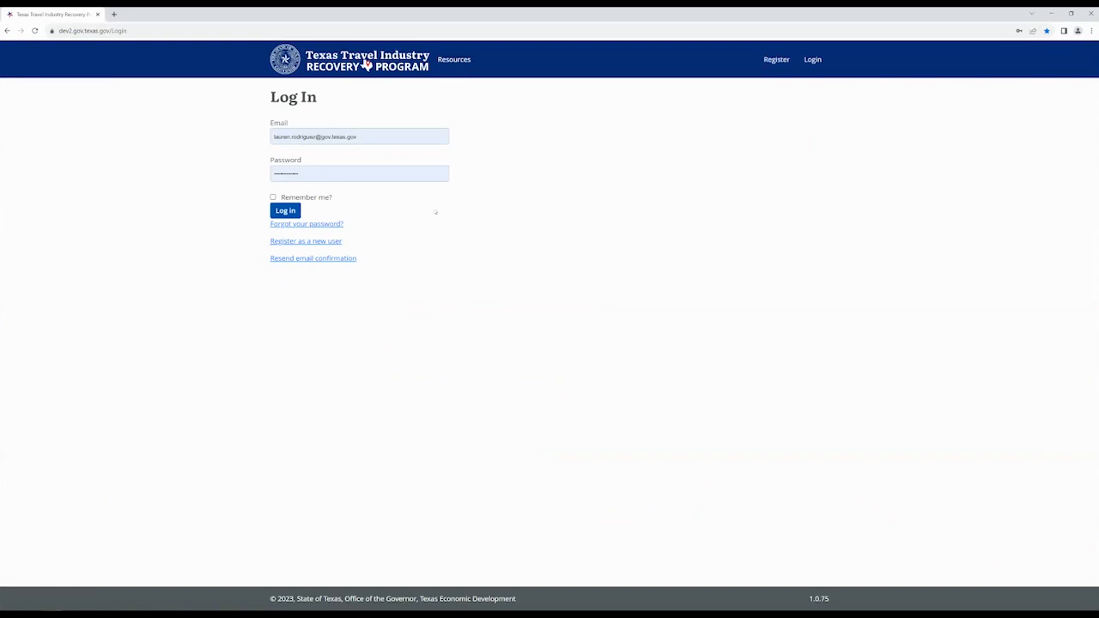
pyautogui.click(287, 211)
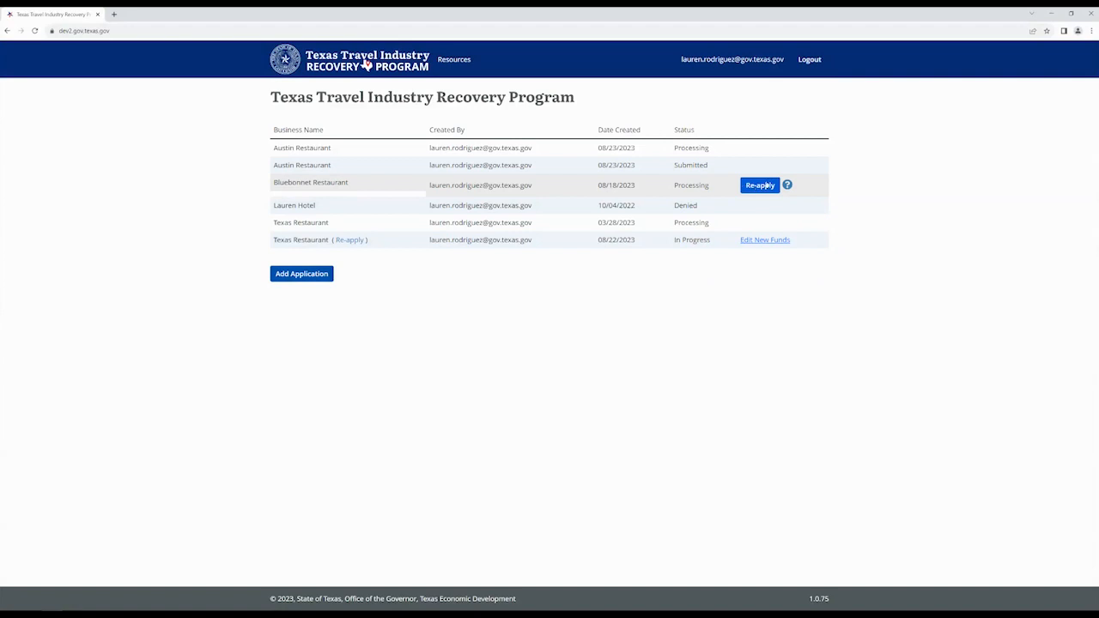
pyautogui.moveTo(788, 187)
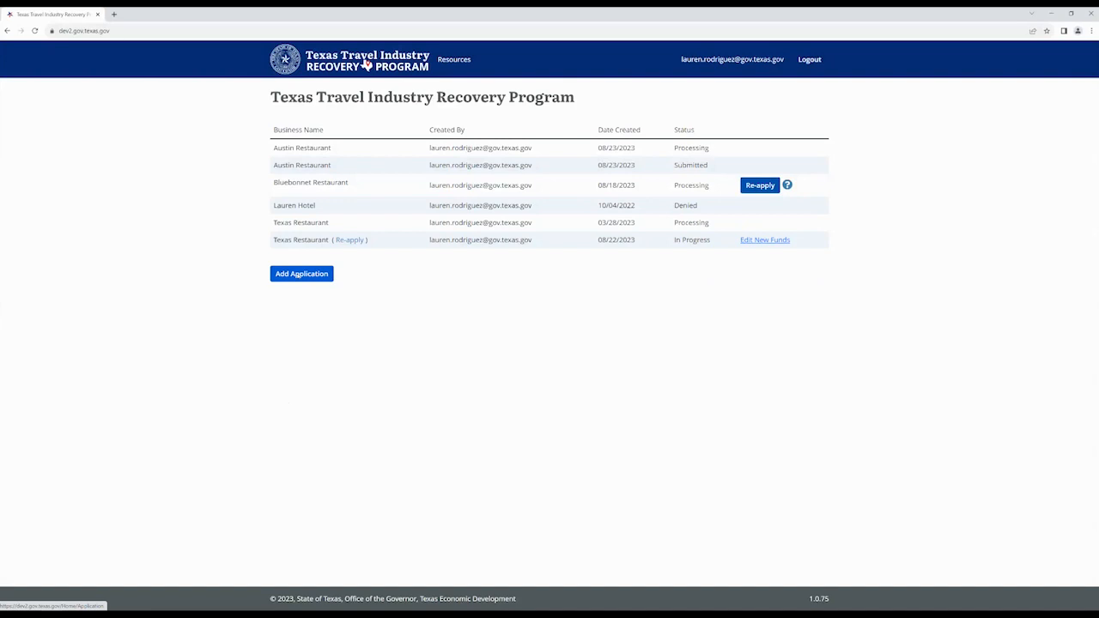
pyautogui.click(298, 273)
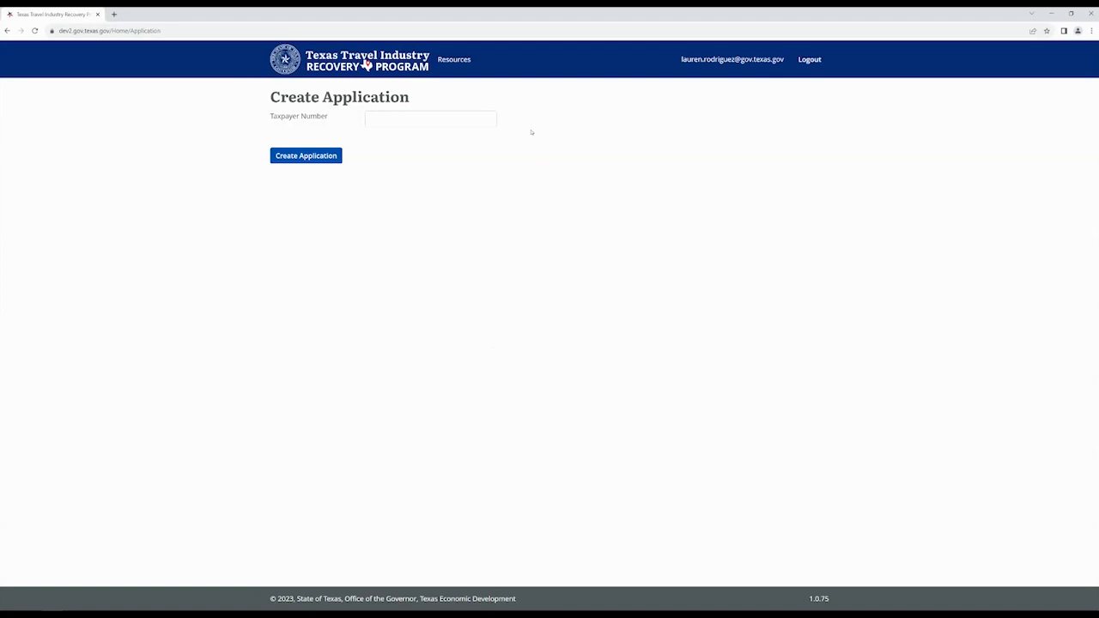
pyautogui.click(405, 125)
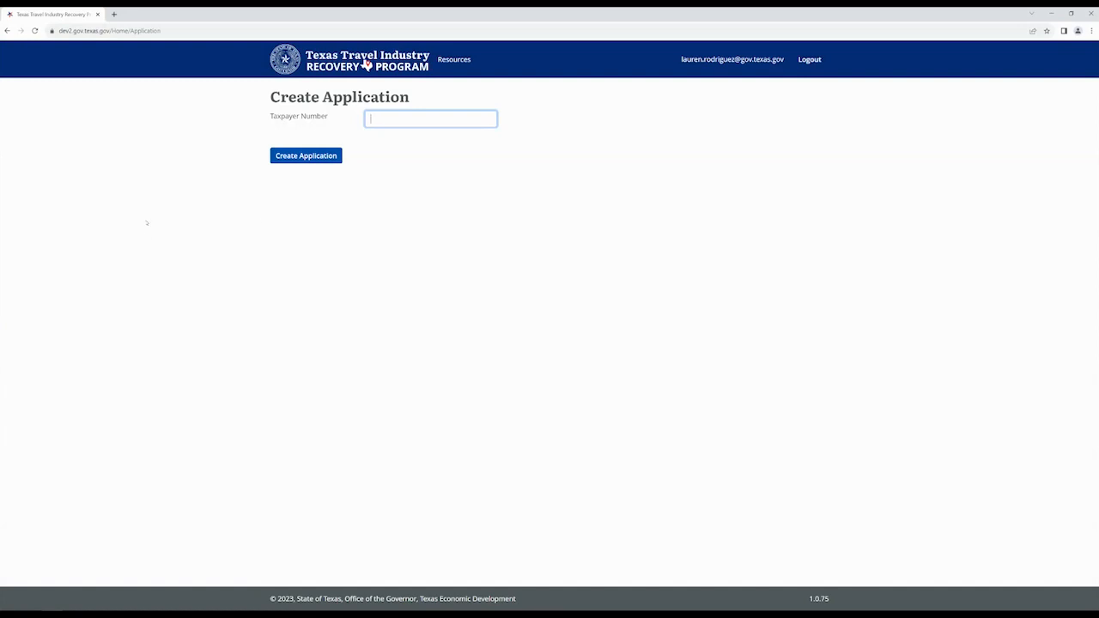
pyautogui.click(7, 30)
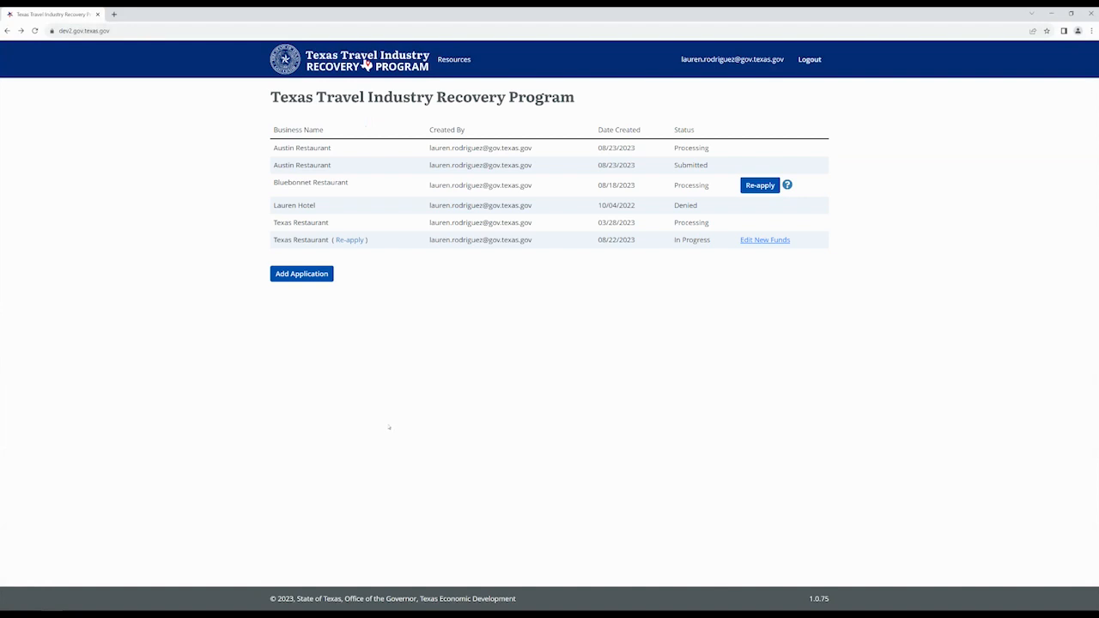
# Re-apply for the Bluebonnet Restaurant grant and open the new in-progress re-application to edit its funds
pyautogui.click(757, 186)
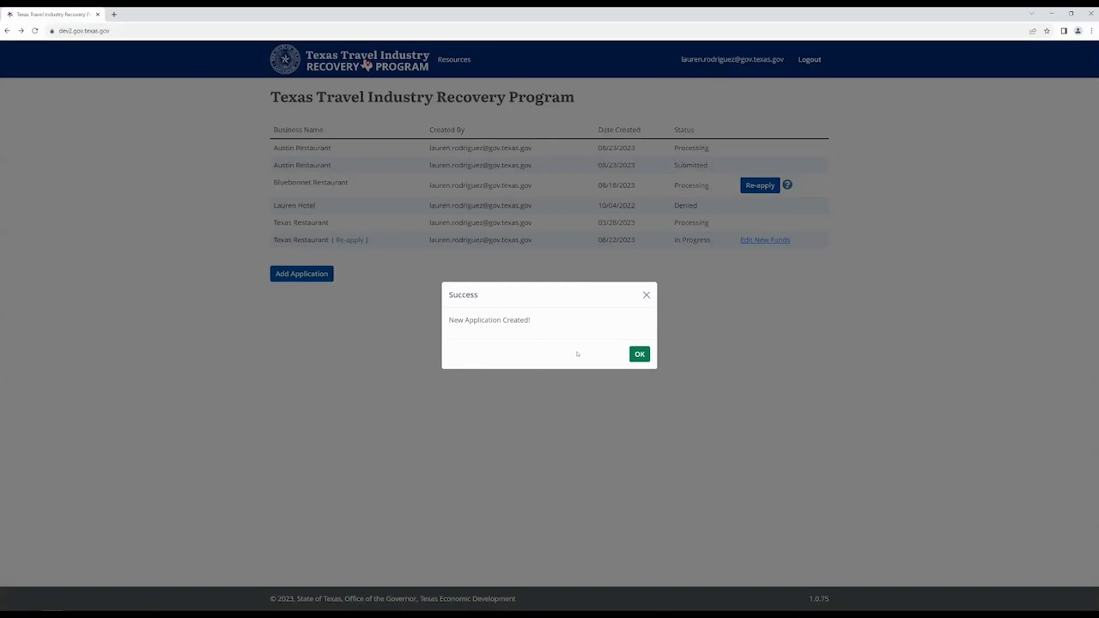
pyautogui.click(638, 354)
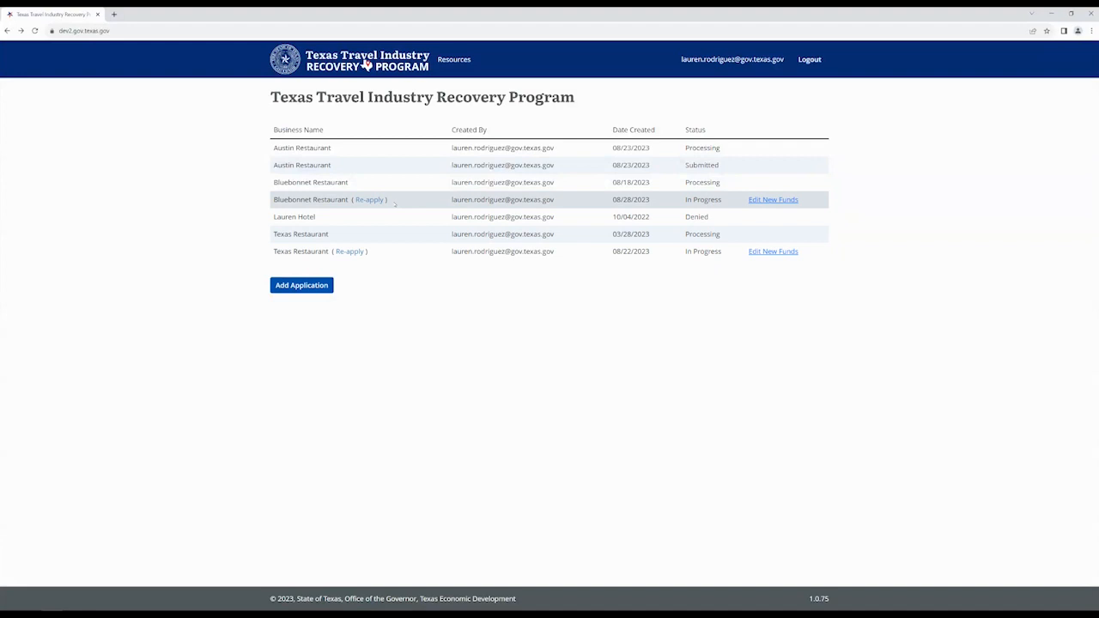
pyautogui.moveTo(387, 201); pyautogui.dragTo(366, 200)
pyautogui.click(381, 200)
pyautogui.doubleClick(381, 201)
pyautogui.click(412, 206)
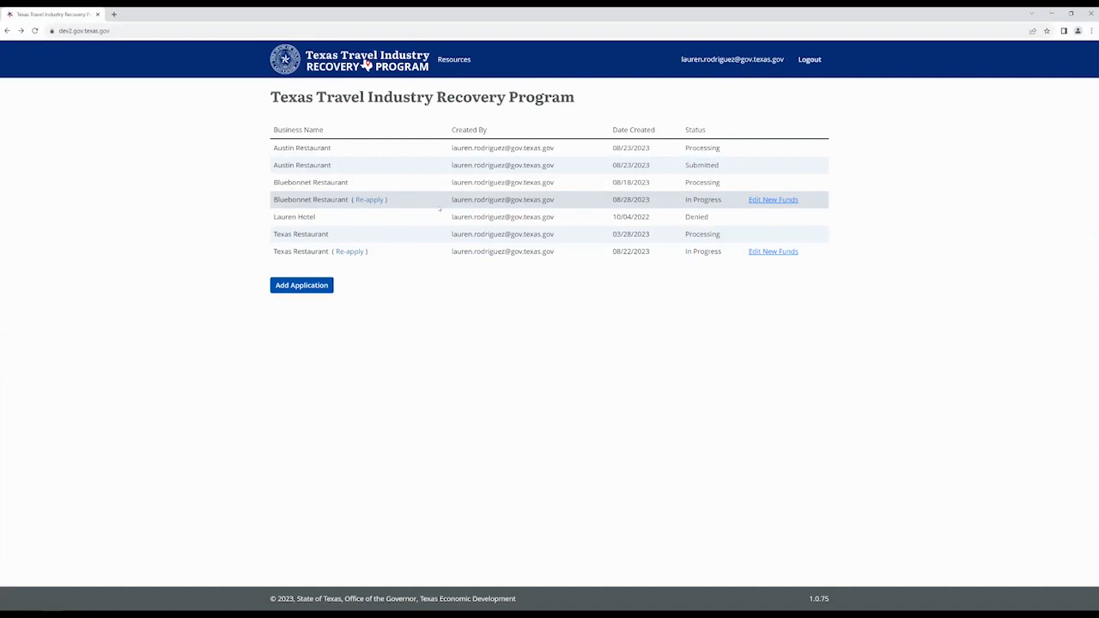
pyautogui.click(784, 200)
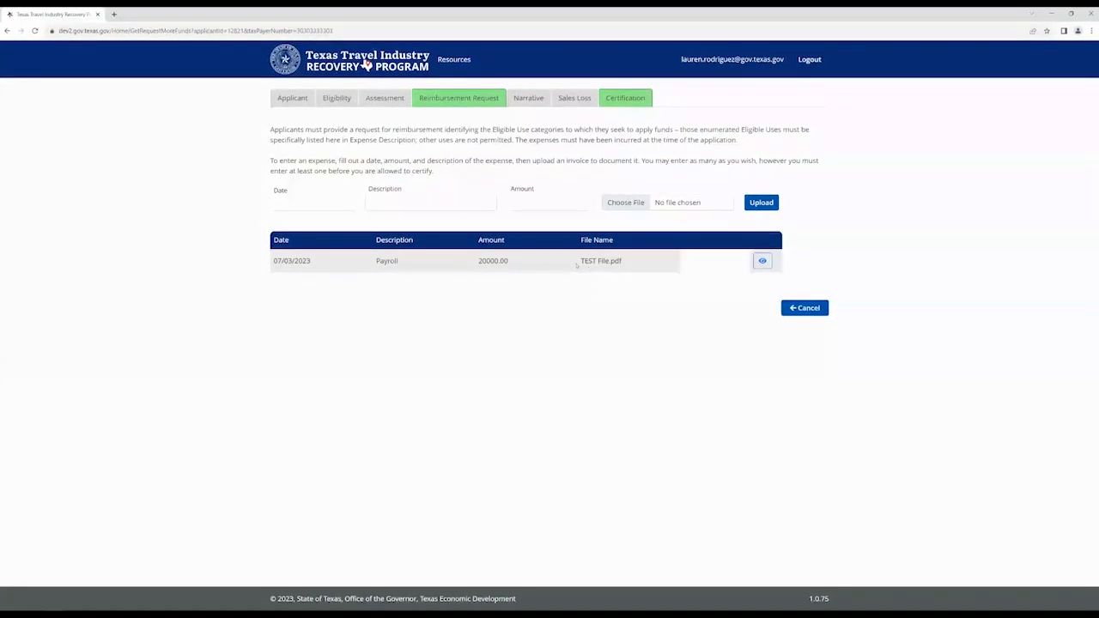
# Review the re-application's Applicant, Eligibility, Assessment, Narrative and Sales Loss sections
pyautogui.click(285, 98)
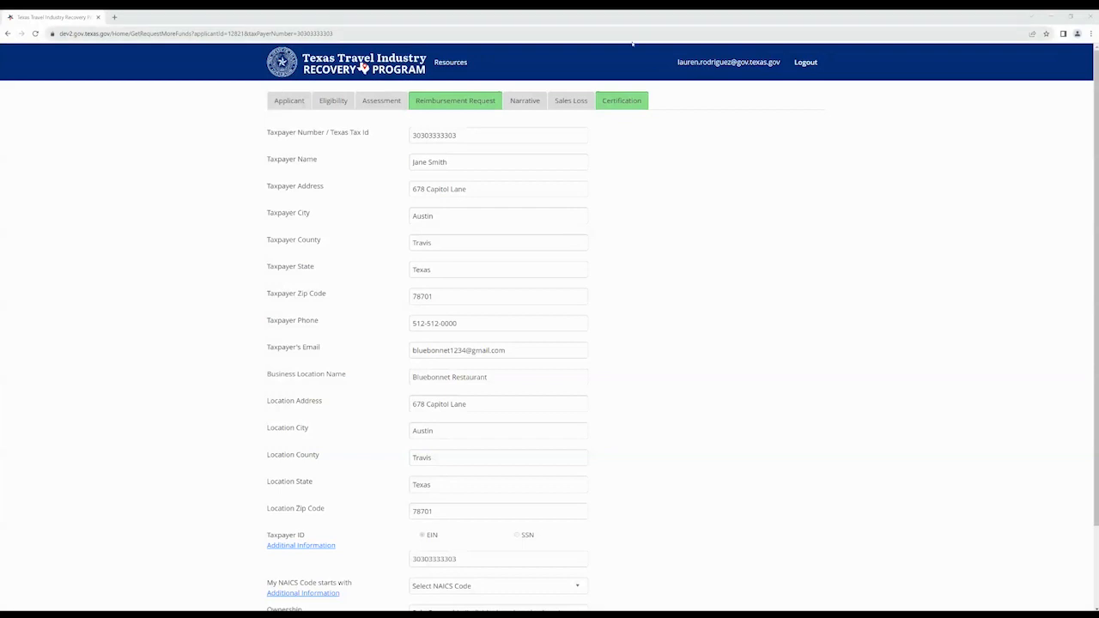
pyautogui.click(317, 103)
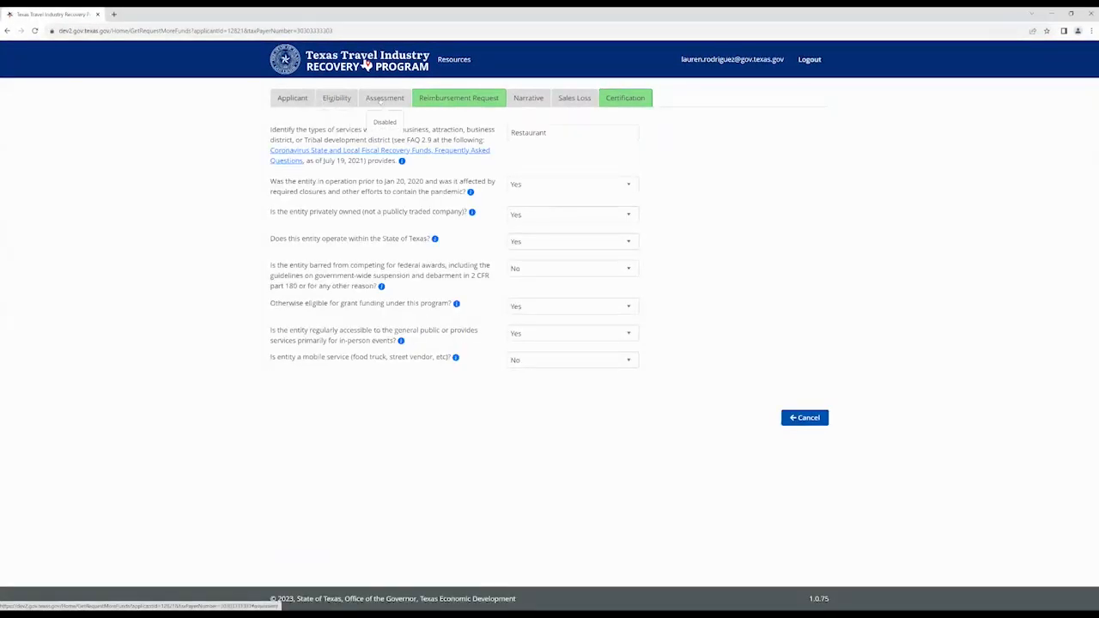
pyautogui.click(380, 100)
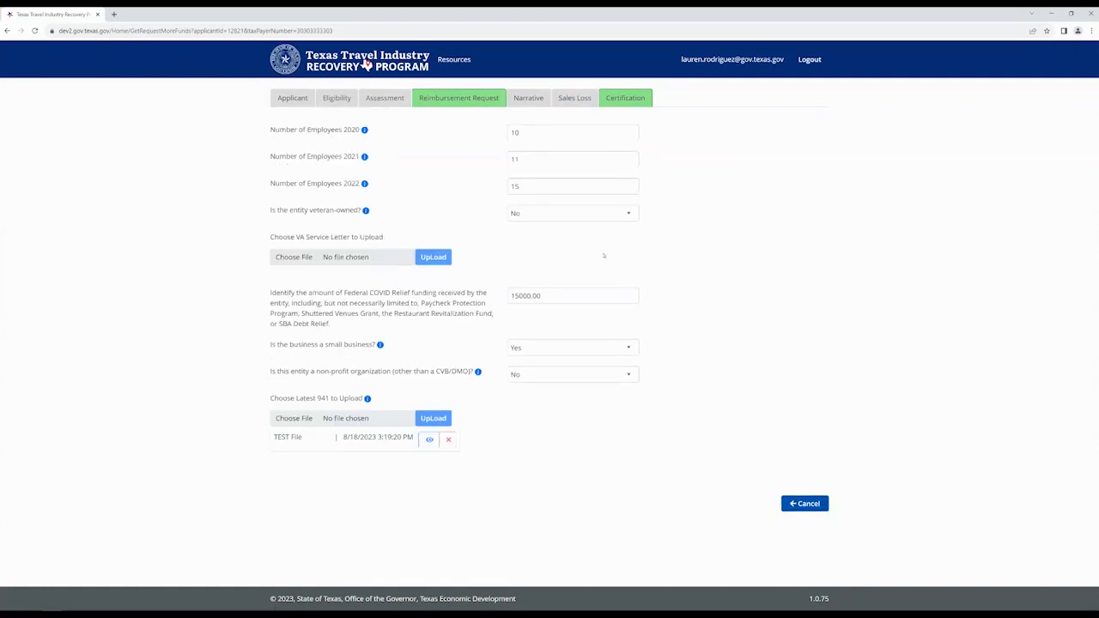
pyautogui.click(527, 101)
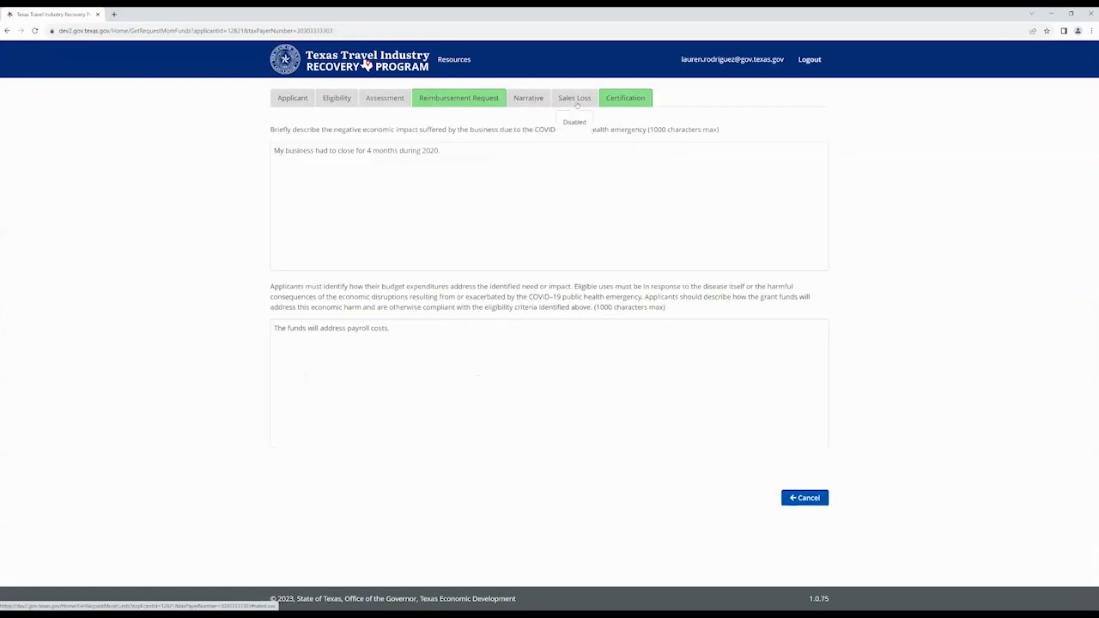
pyautogui.click(576, 101)
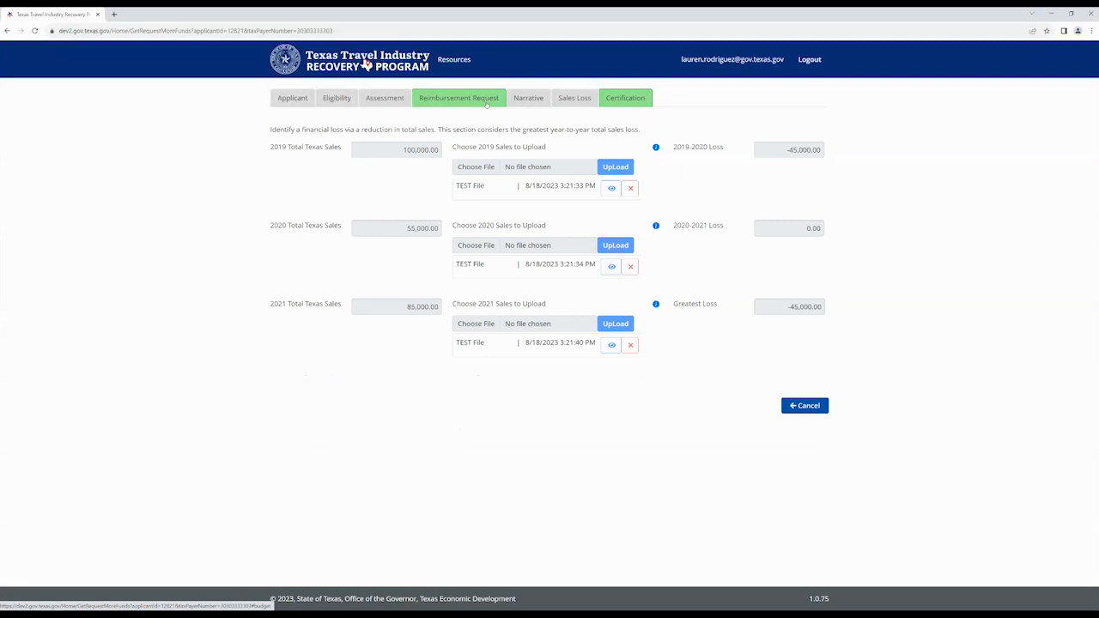
# Choose Test File 1 as the invoice document for a new expense in the Reimbursement Request section
pyautogui.click(487, 103)
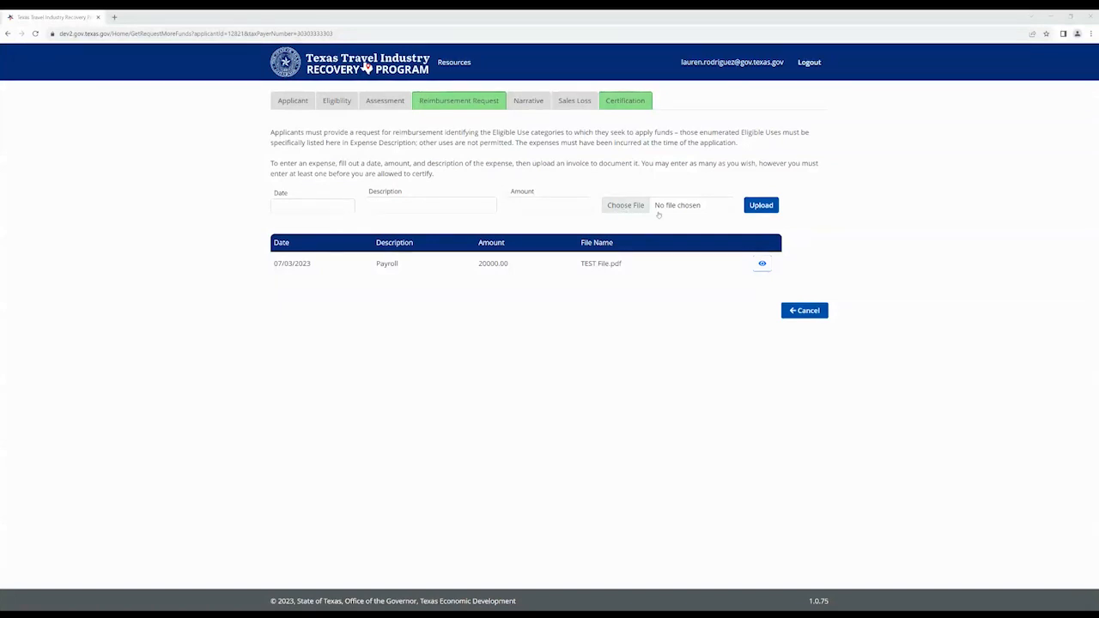
pyautogui.click(643, 207)
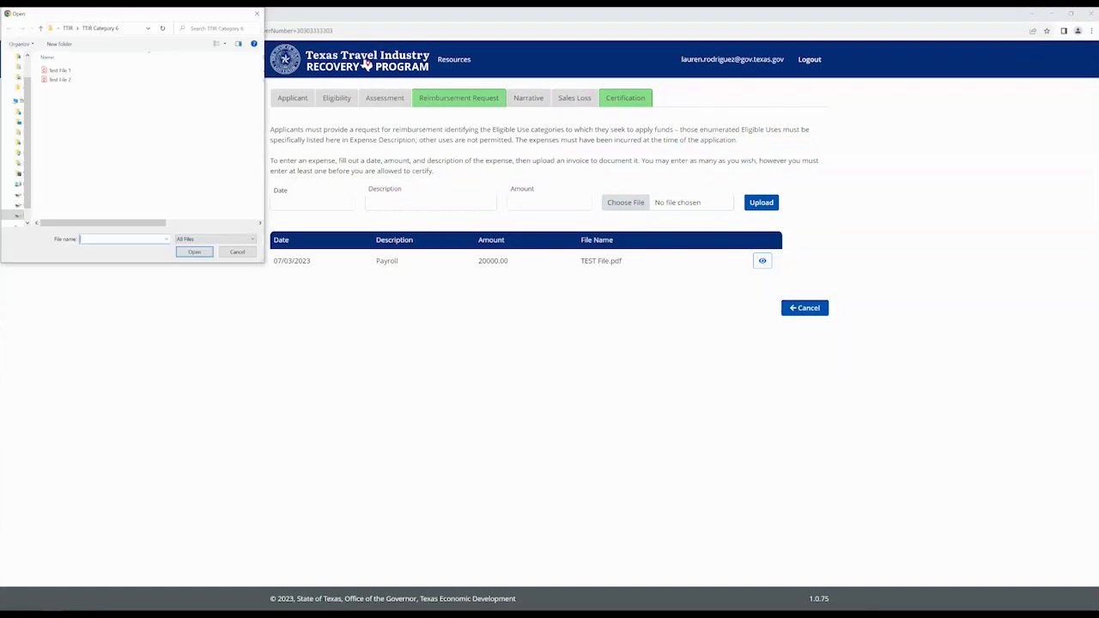
pyautogui.click(60, 70)
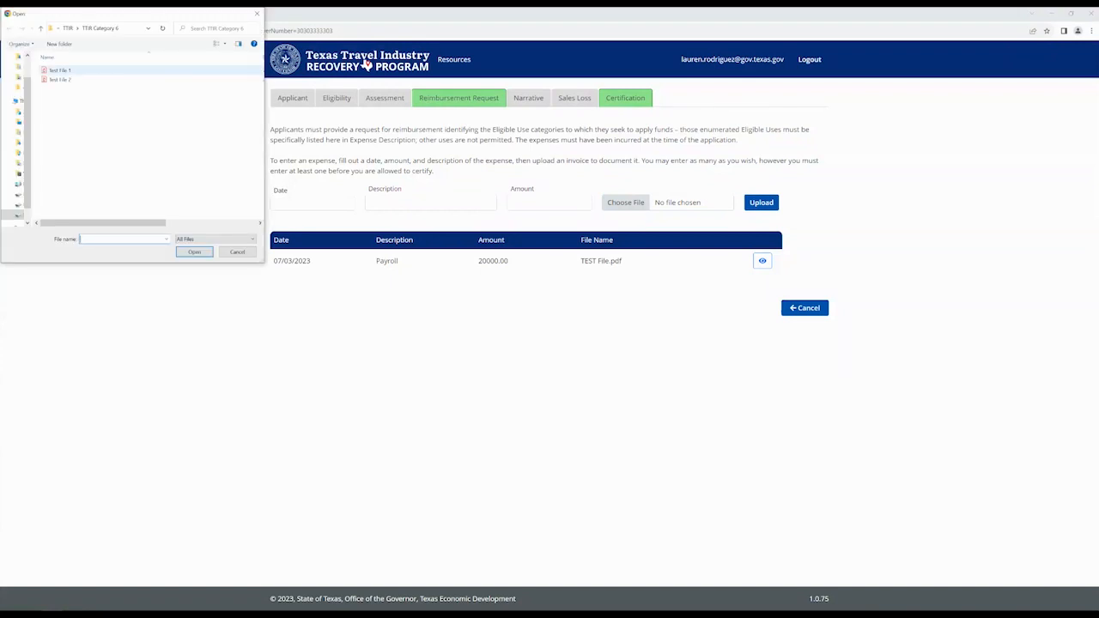
pyautogui.doubleClick(80, 73)
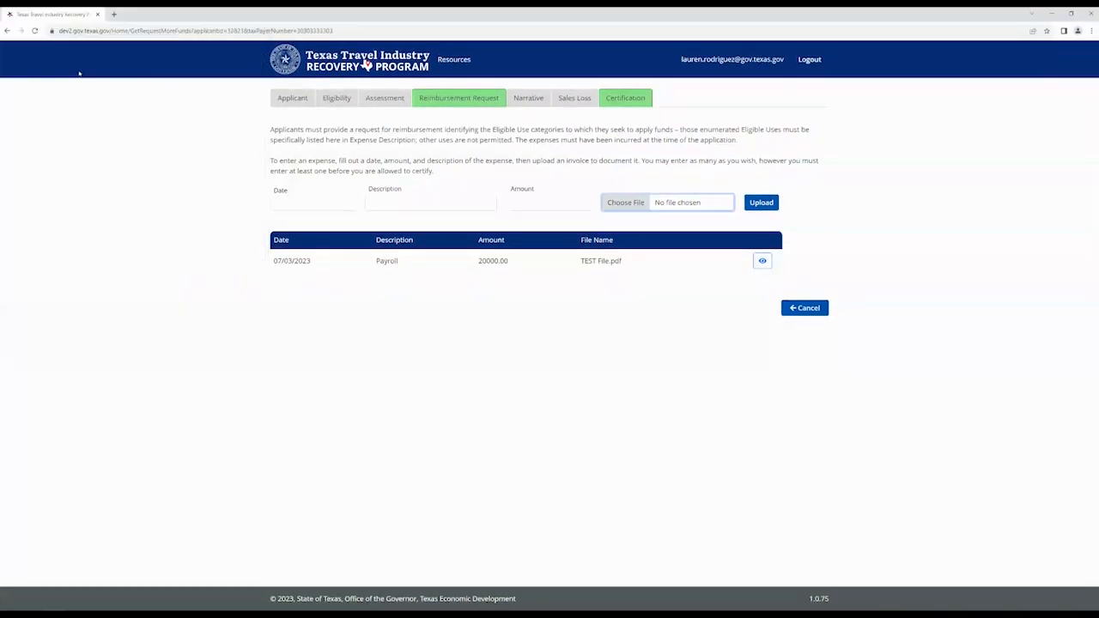
# Set the new expense's date to 04/01/2023
pyautogui.click(342, 201)
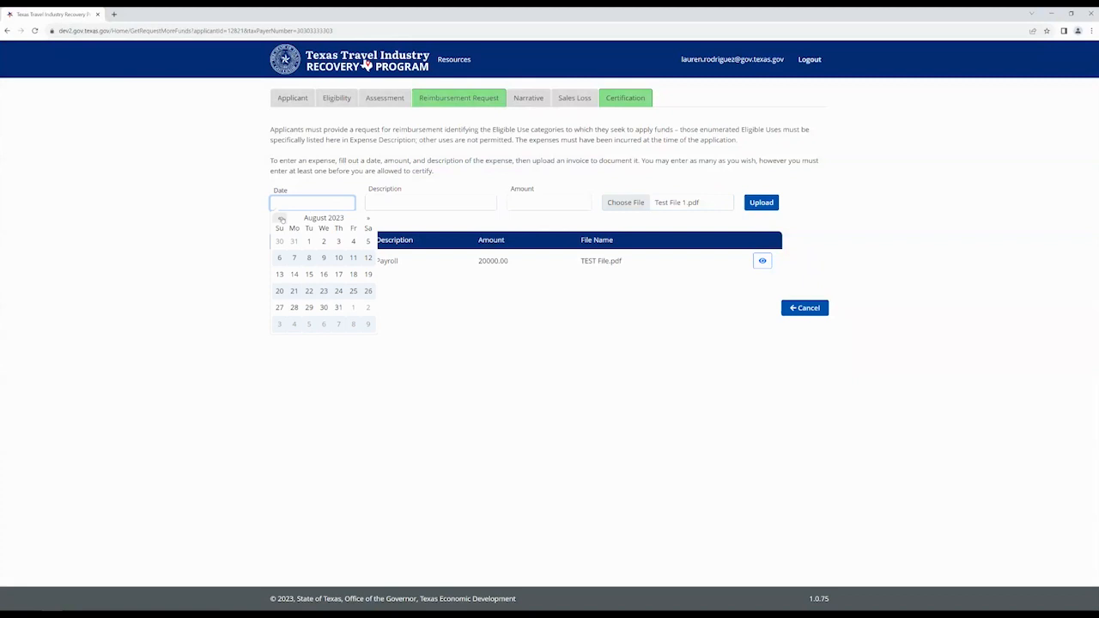
pyautogui.click(282, 219)
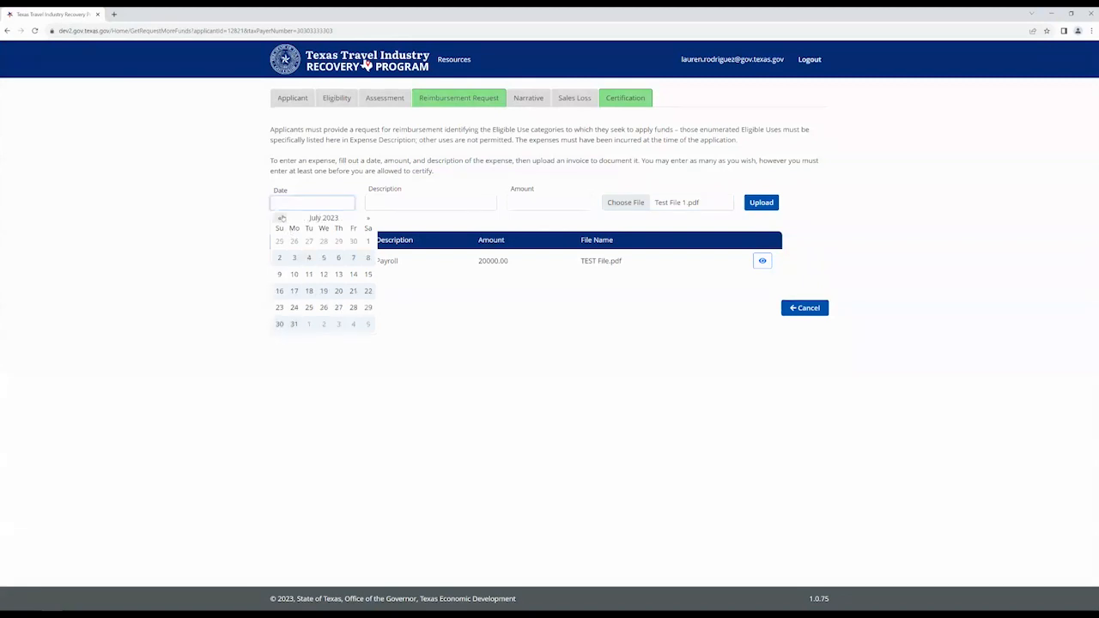
pyautogui.click(282, 219)
pyautogui.click(282, 219)
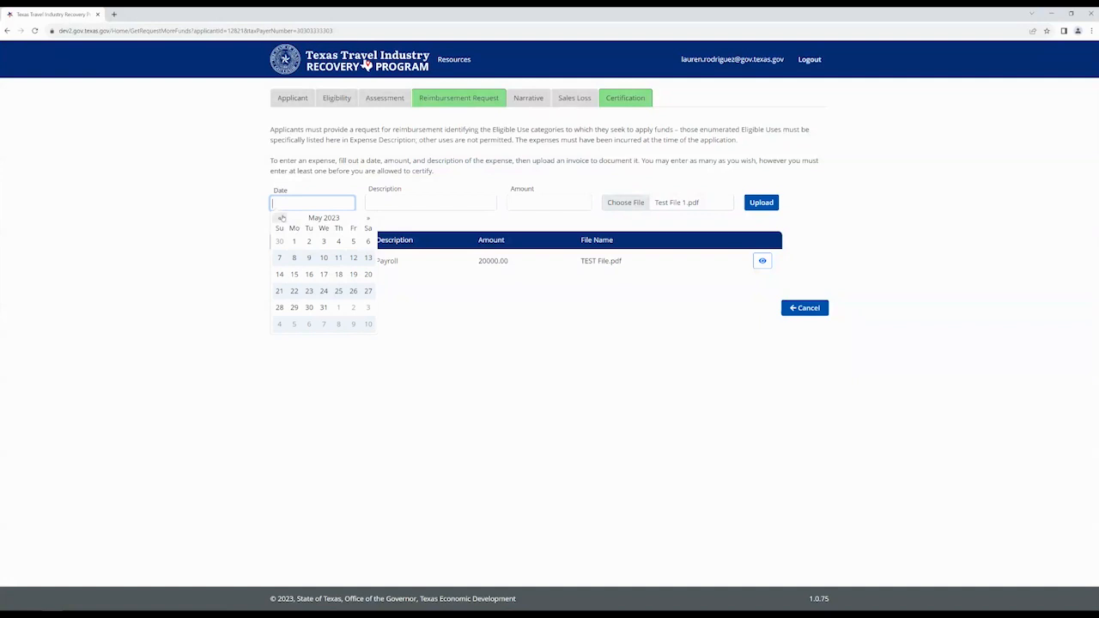
pyautogui.click(282, 219)
pyautogui.click(369, 242)
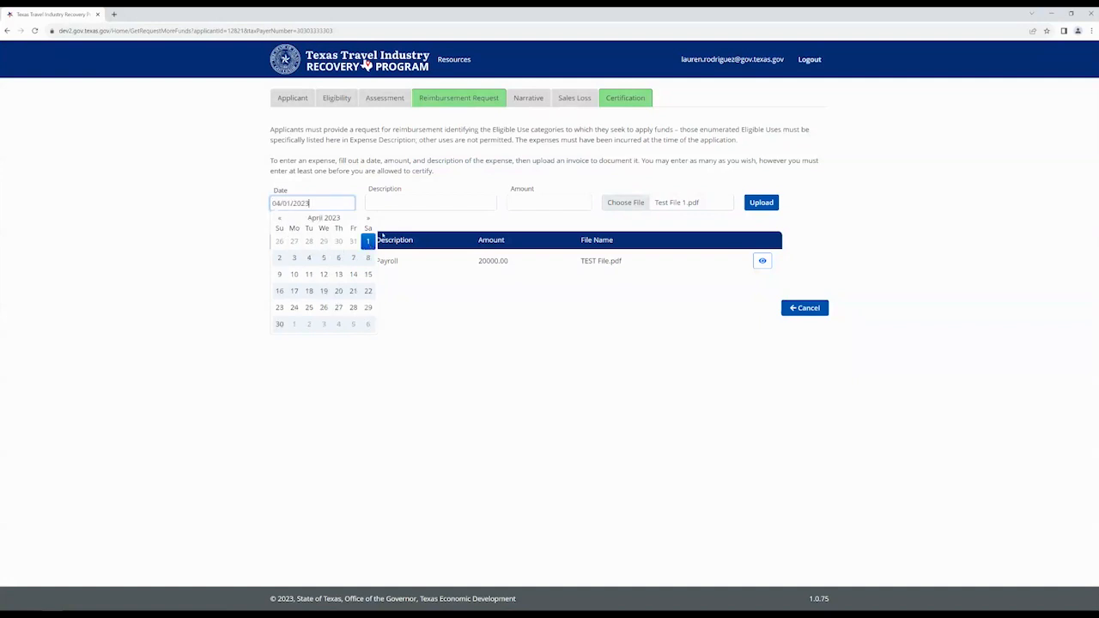
# Describe the expense as "Q2 2023 941" with an amount of 50000 and upload it to the reimbursement request
pyautogui.click(384, 205)
pyautogui.write('Q')
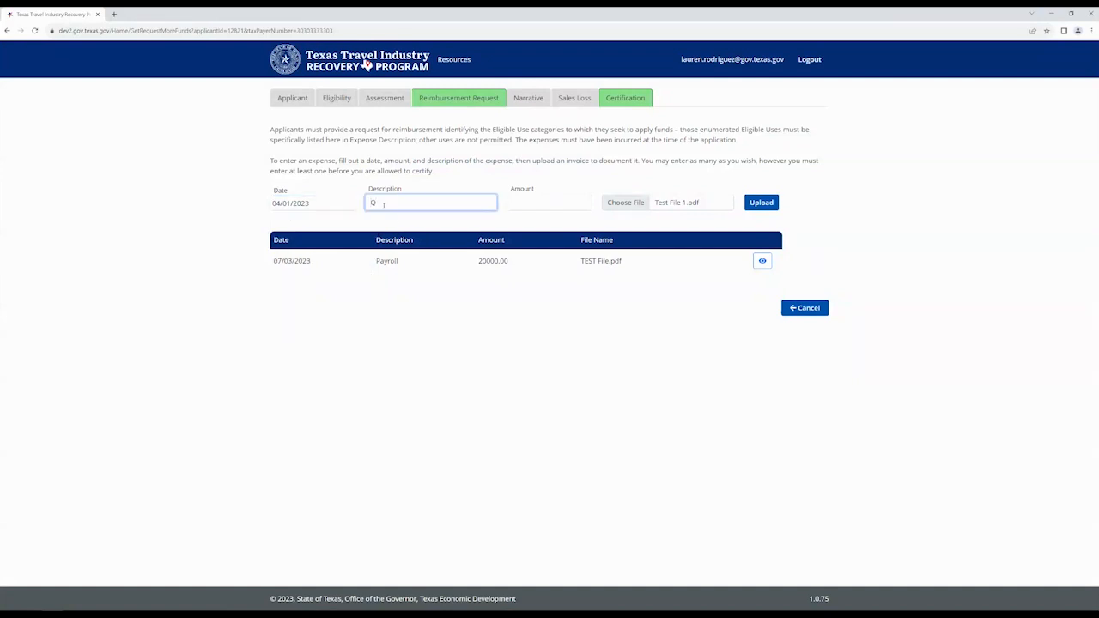
pyautogui.write('2 2023 941')
pyautogui.click(575, 201)
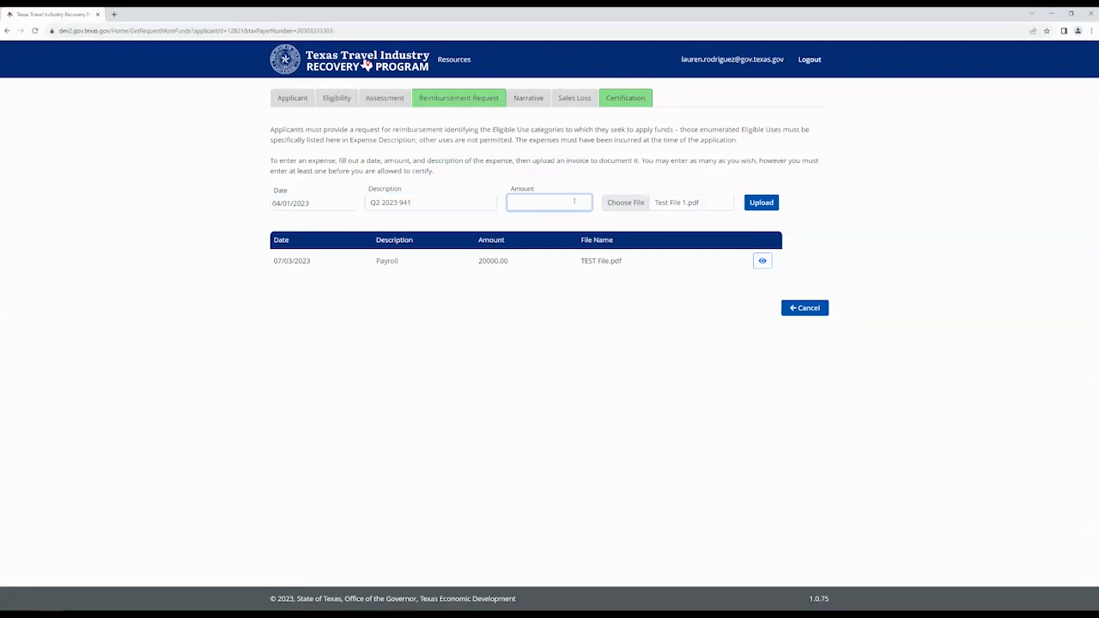
pyautogui.write('5000')
pyautogui.click(763, 204)
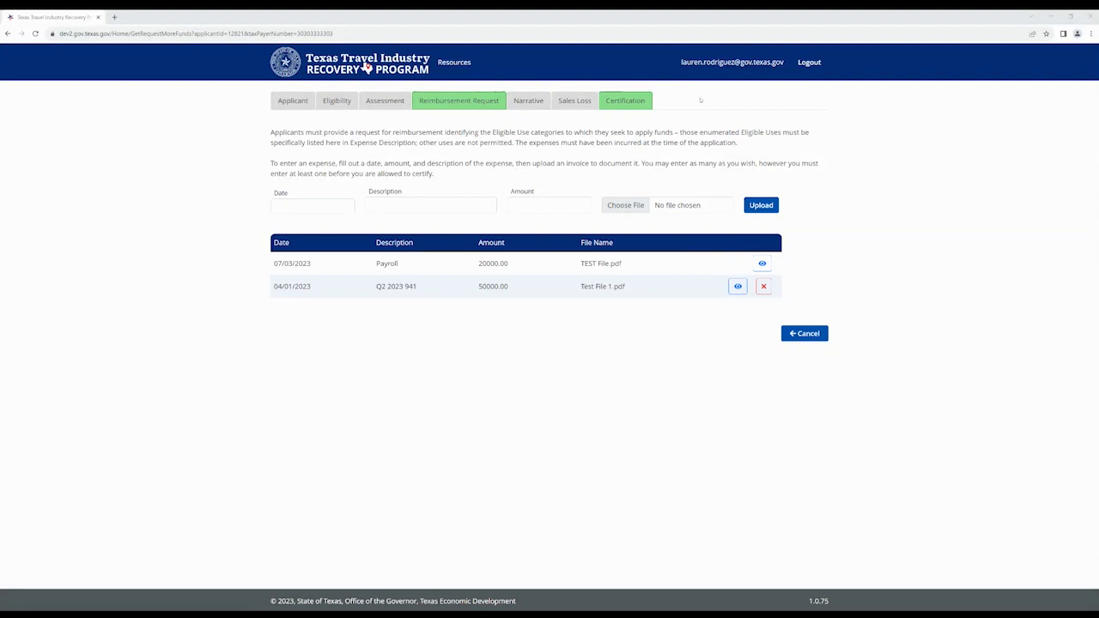
# Accept the certification statement, certify the Bluebonnet Restaurant re-application to submit it, and acknowledge the submission
pyautogui.click(642, 102)
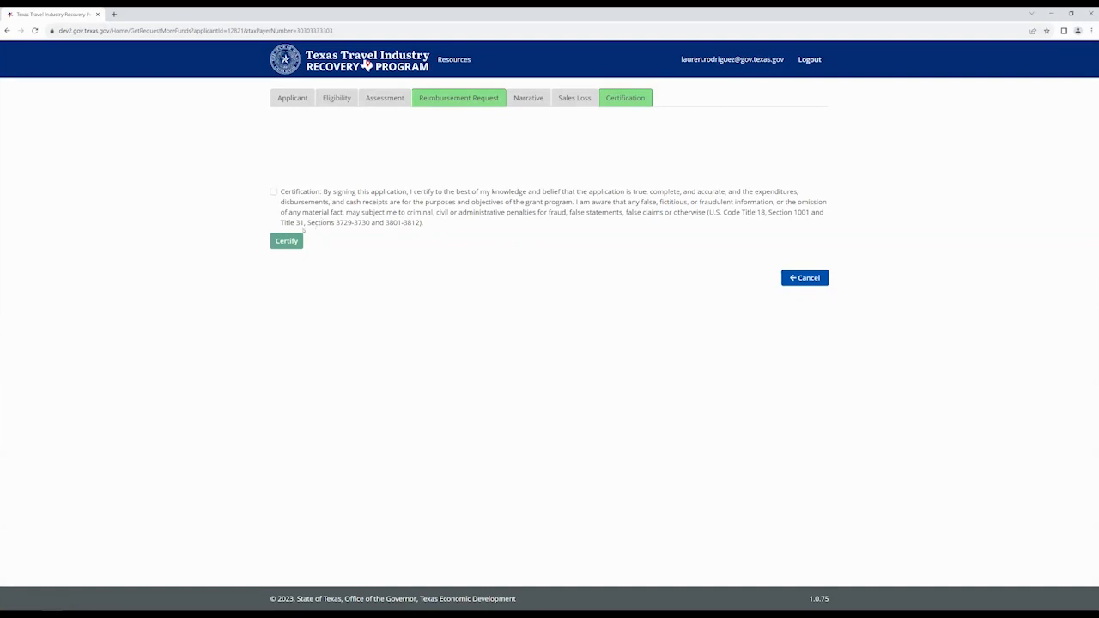
pyautogui.click(274, 193)
pyautogui.click(282, 242)
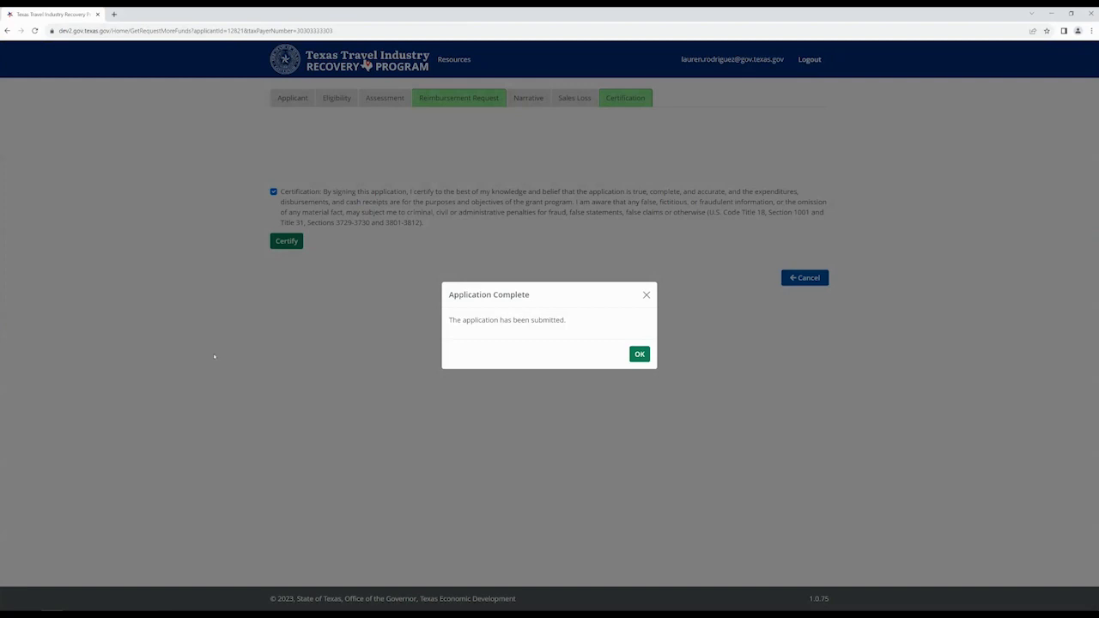
pyautogui.click(631, 351)
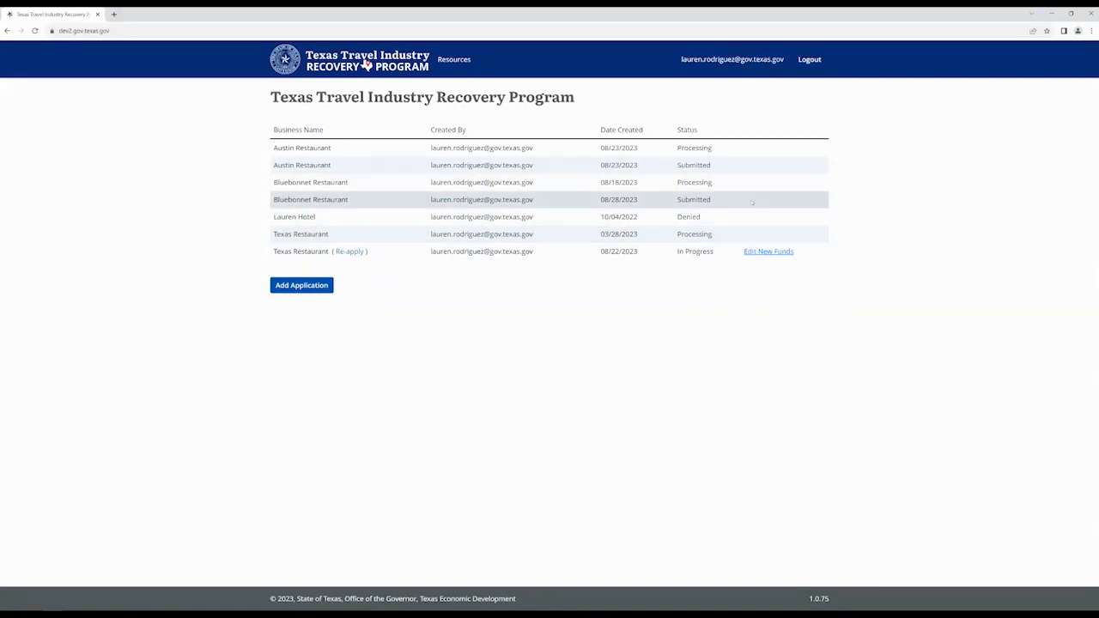
# Check the status of the Bluebonnet Restaurant re-application in the application list and log out of the portal
pyautogui.doubleClick(693, 199)
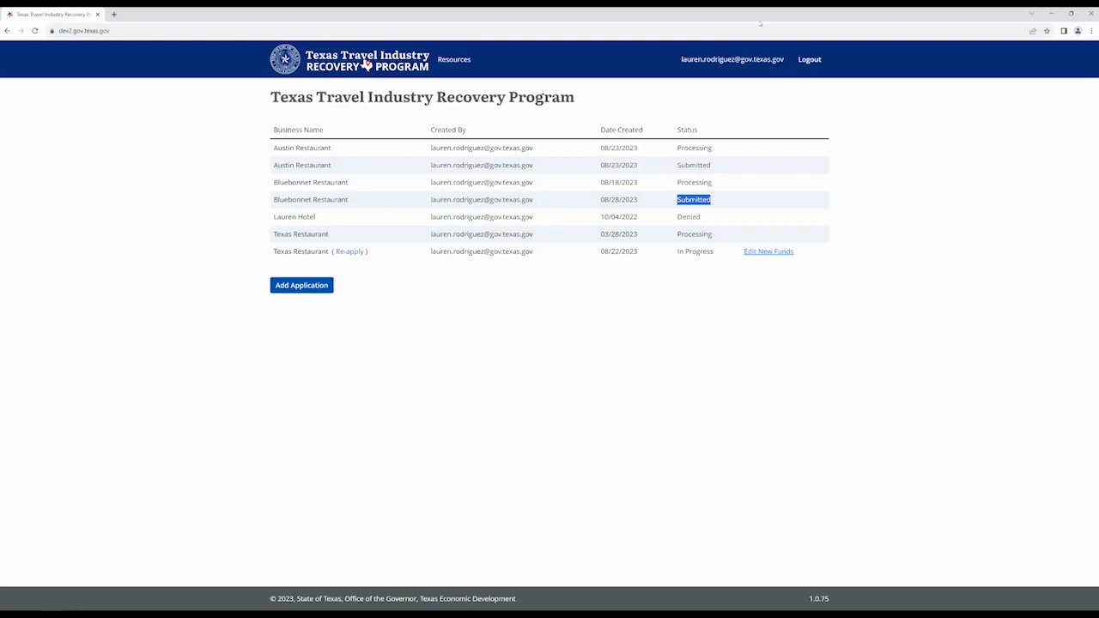
pyautogui.click(817, 62)
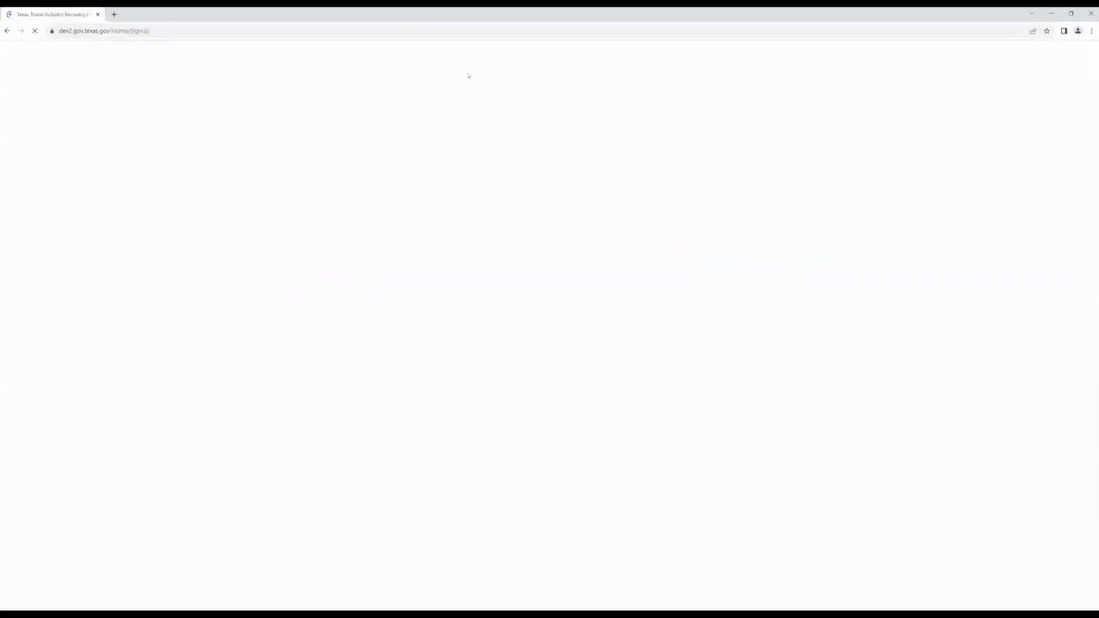